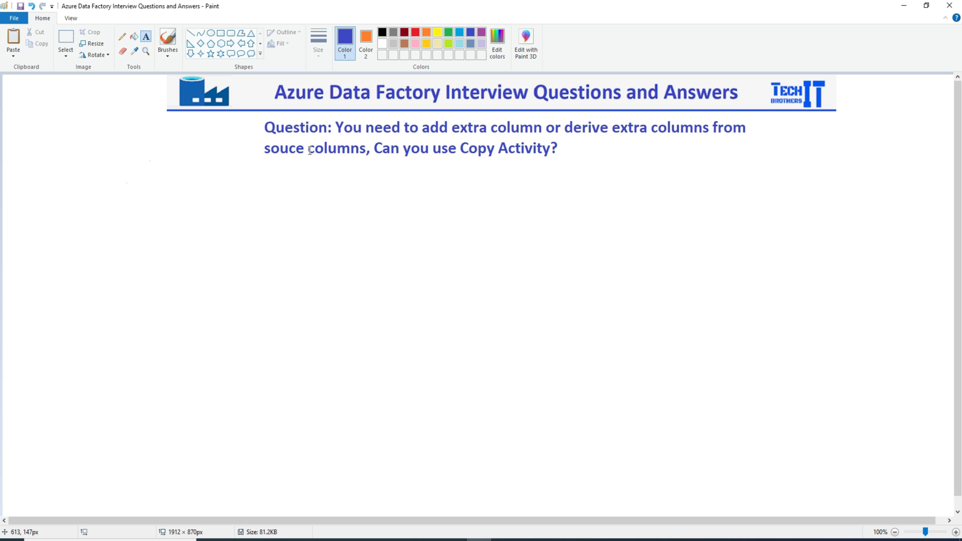
# - Switch to Azure Data Factory and open the pl_EventTest pipeline
pyautogui.moveTo(356, 534)
pyautogui.click(265, 483)
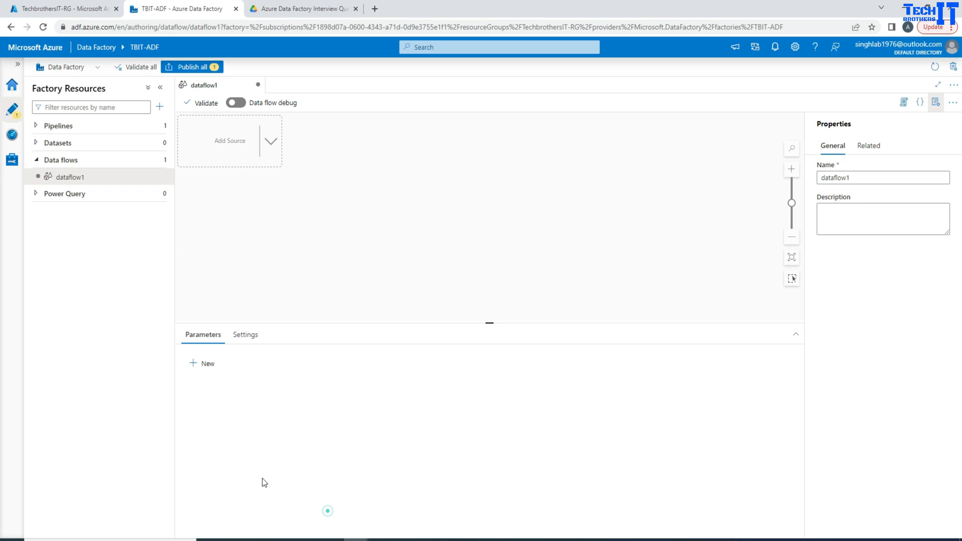
pyautogui.click(83, 127)
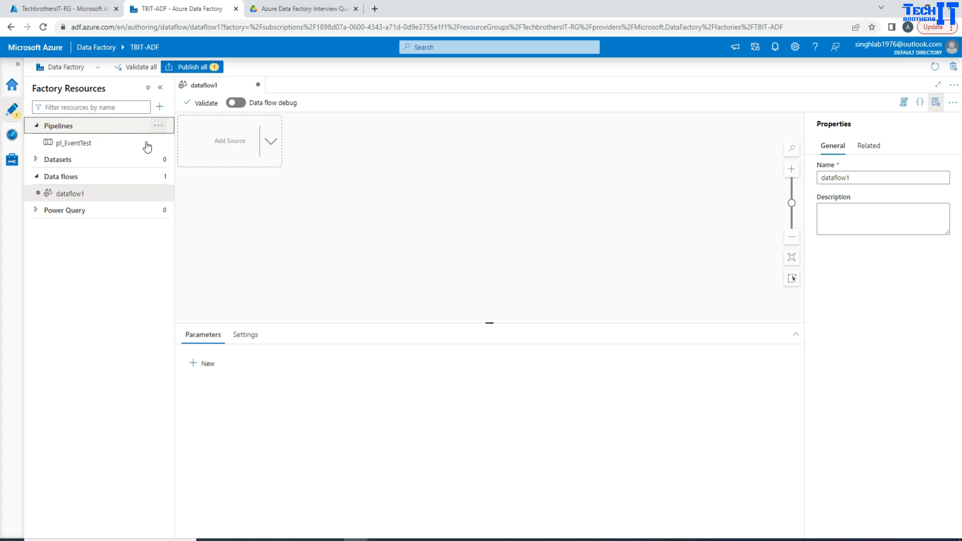
pyautogui.click(76, 144)
# - Find the Copy data activity by searching for "copy" and add it to the canvas beside the Wait activity
pyautogui.click(246, 122)
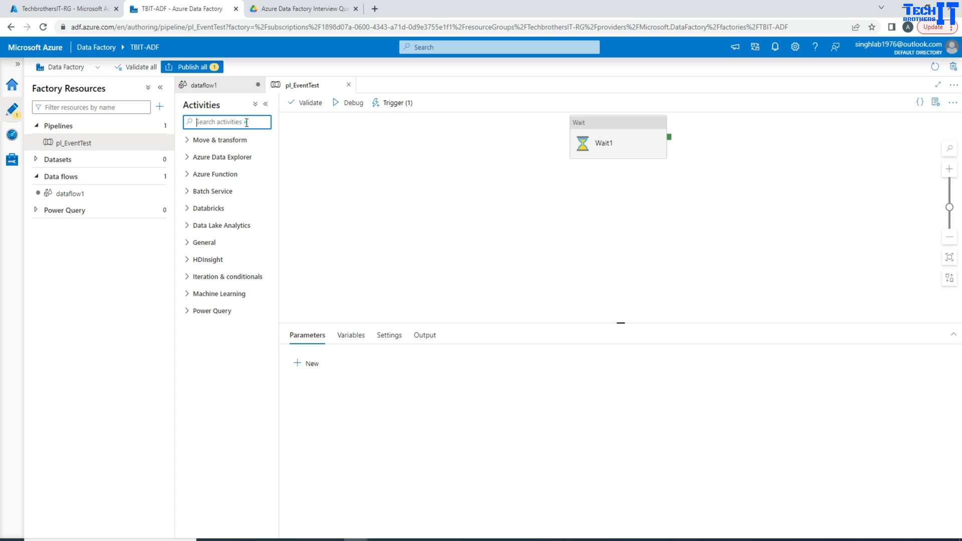
pyautogui.write('copy')
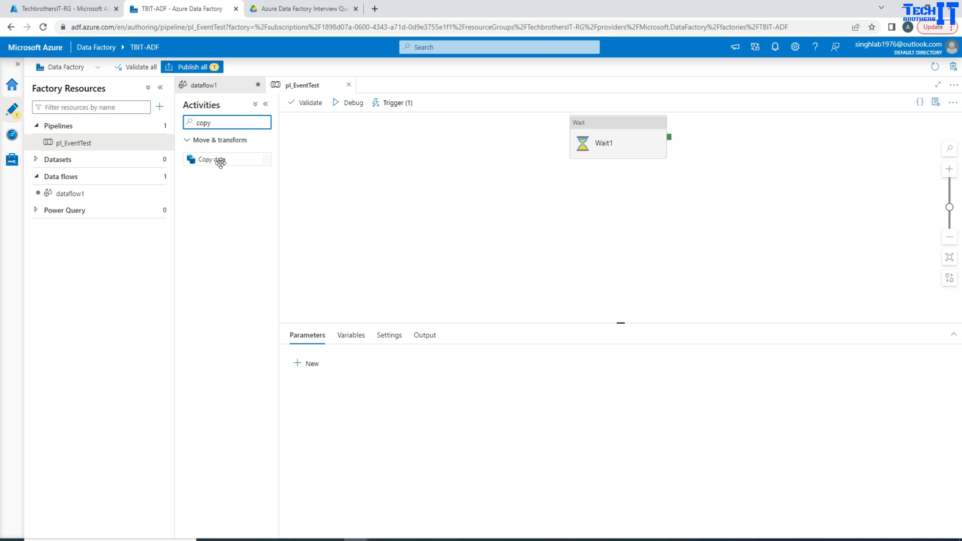
pyautogui.moveTo(217, 158); pyautogui.dragTo(404, 181)
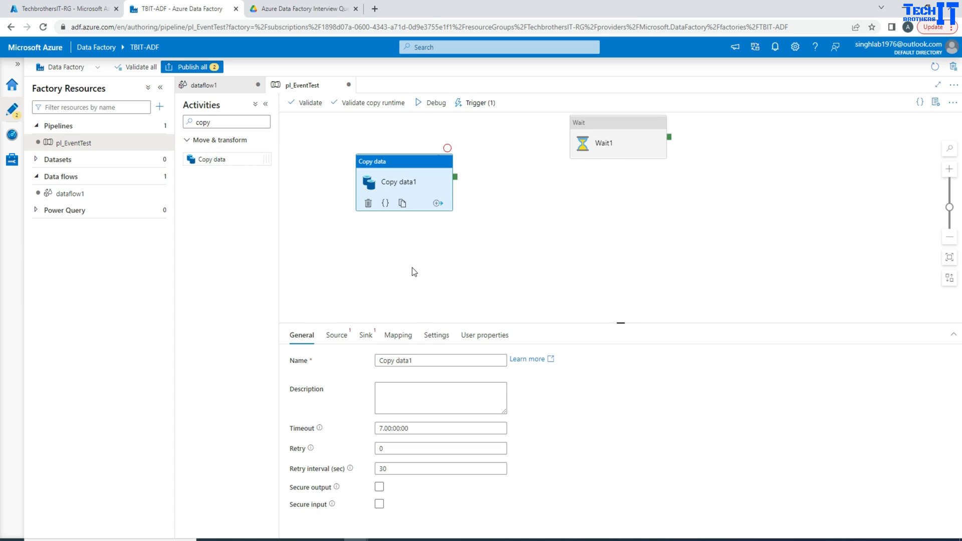
# - Start a new source dataset for the copy activity with Azure Blob Storage, DelimitedText format and linked service AzureBlobStorage1
pyautogui.click(337, 335)
pyautogui.click(430, 366)
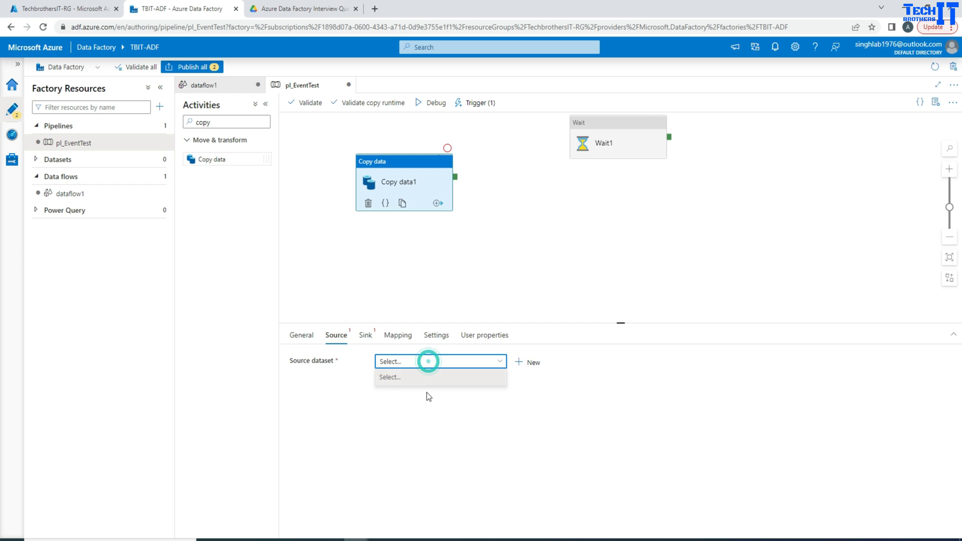
pyautogui.click(520, 368)
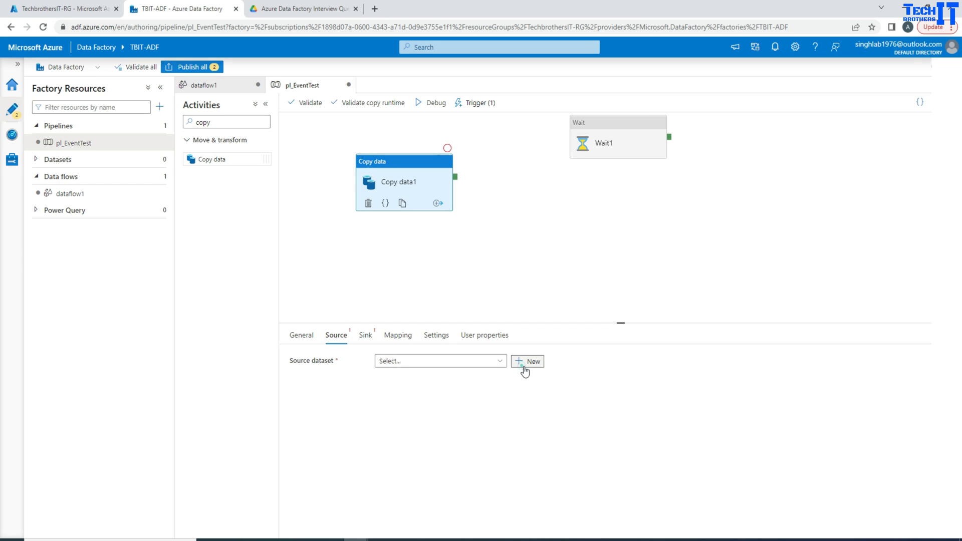
pyautogui.click(796, 412)
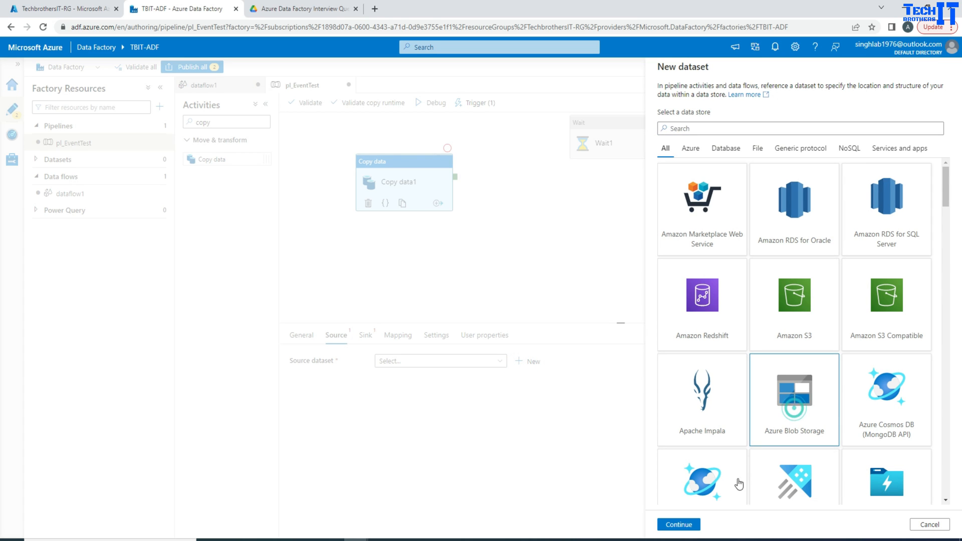
pyautogui.click(678, 525)
pyautogui.click(907, 152)
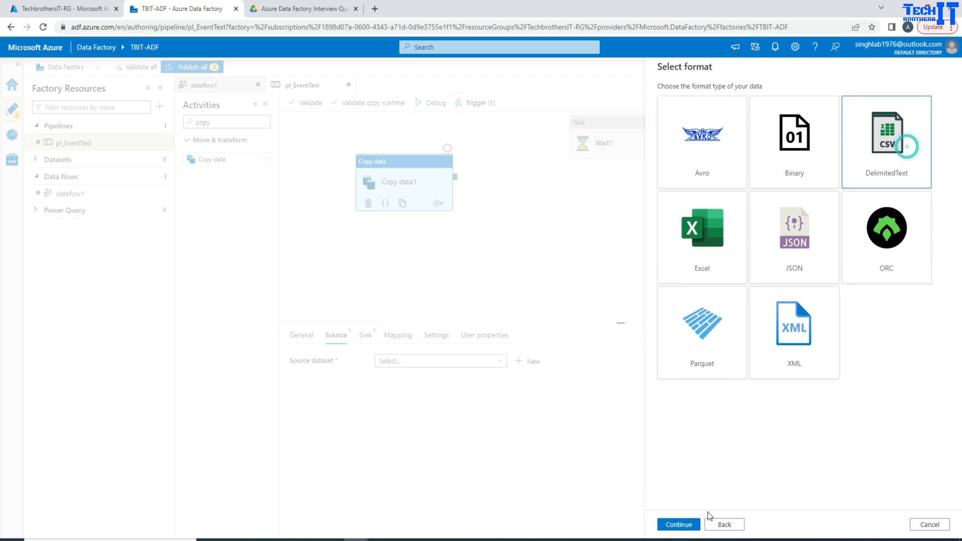
pyautogui.click(679, 525)
pyautogui.click(732, 132)
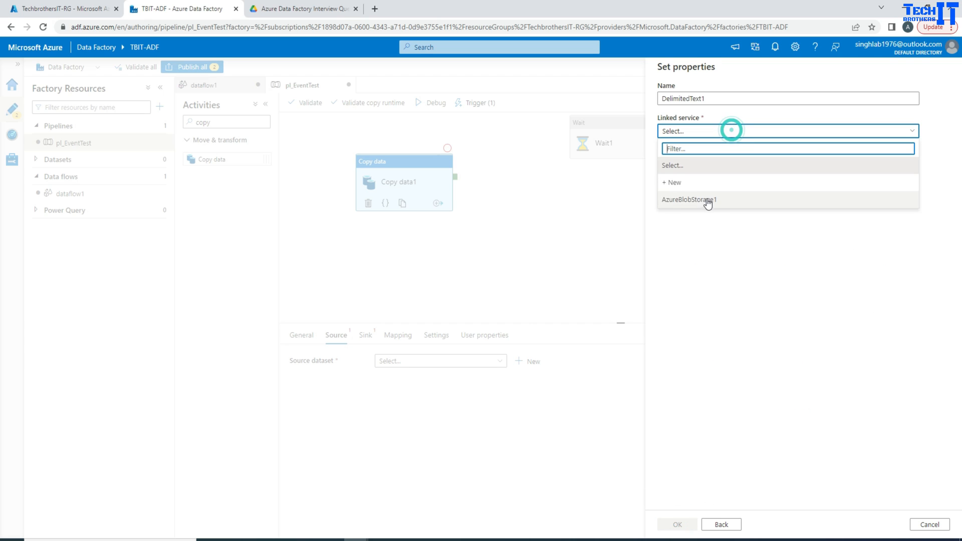
pyautogui.click(707, 199)
# - Browse the storage's inputfolder and outputfolder for a source file
pyautogui.click(927, 161)
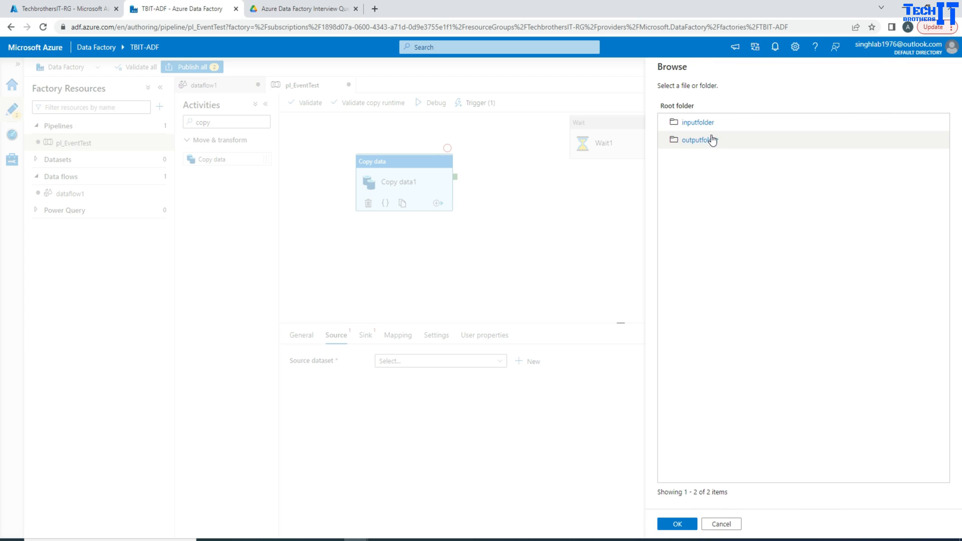
pyautogui.doubleClick(701, 123)
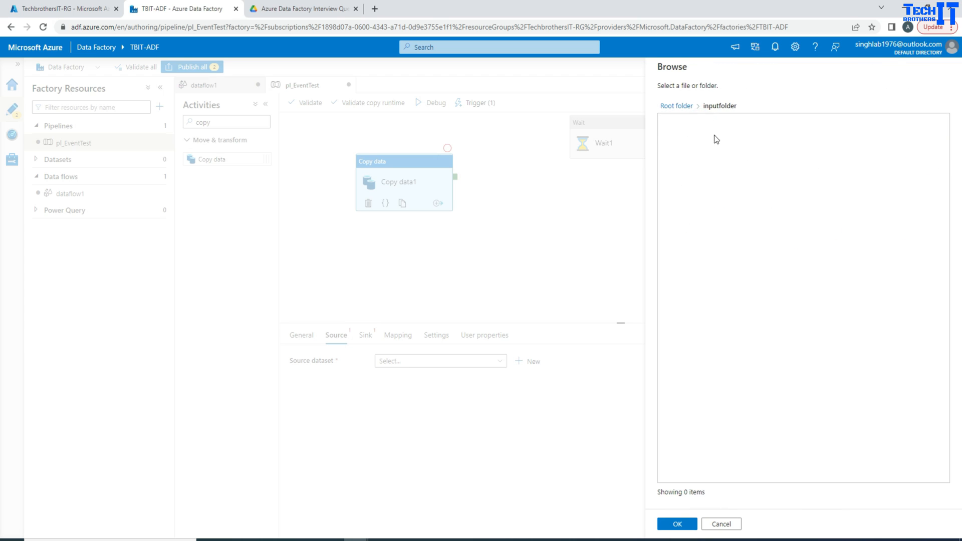
pyautogui.click(682, 106)
pyautogui.doubleClick(700, 138)
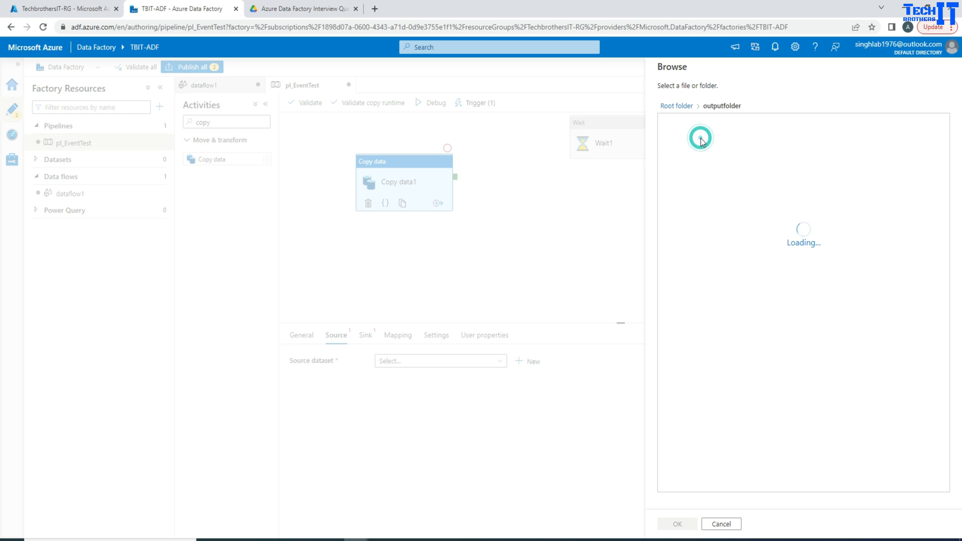
pyautogui.click(681, 106)
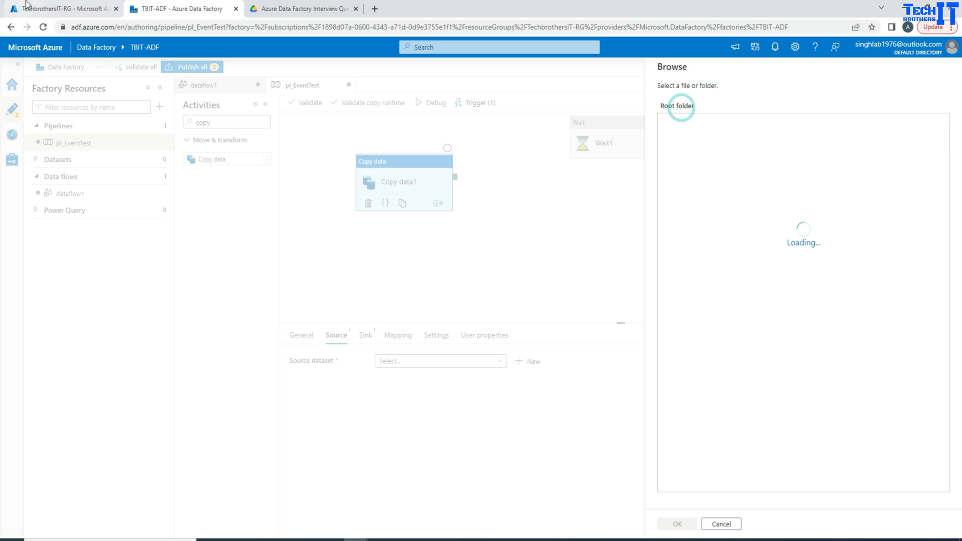
# - Upload Customer_Test.txt from the local Data Folder to the inputfolder container of tbitstorage in the Azure portal
pyautogui.click(50, 5)
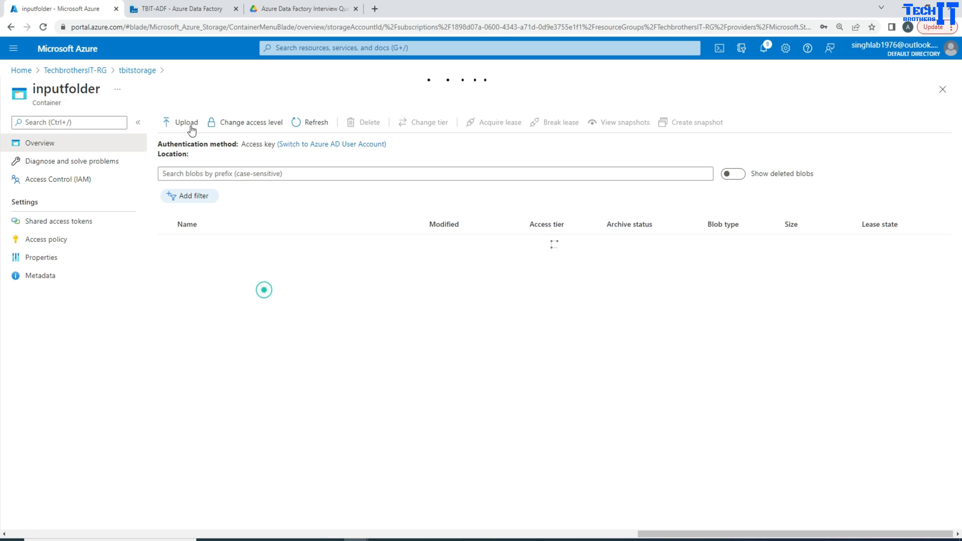
pyautogui.click(188, 124)
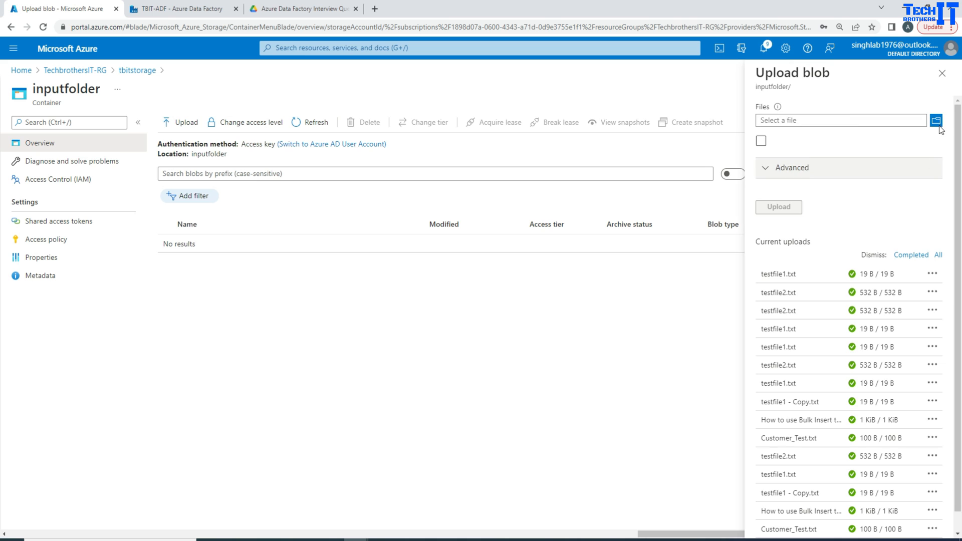
pyautogui.click(939, 123)
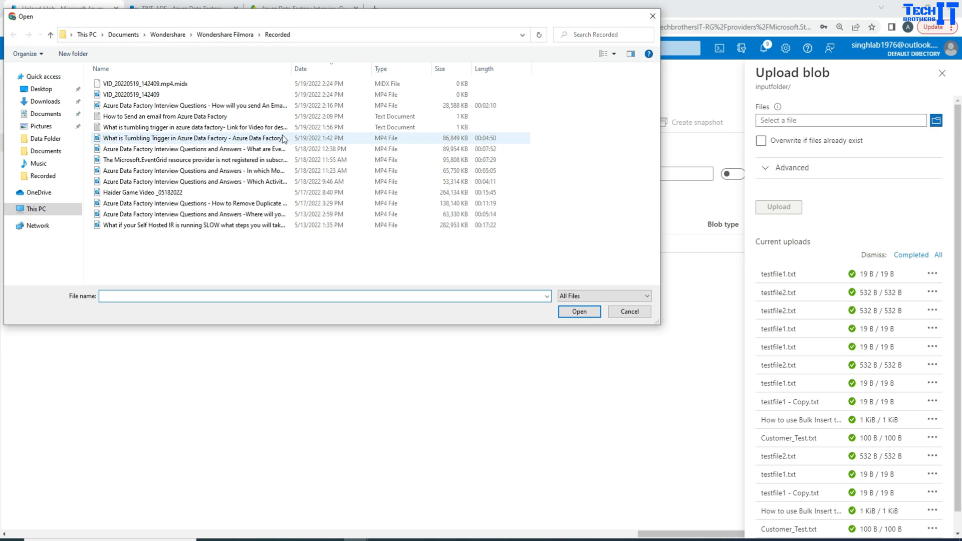
pyautogui.click(44, 139)
pyautogui.click(123, 160)
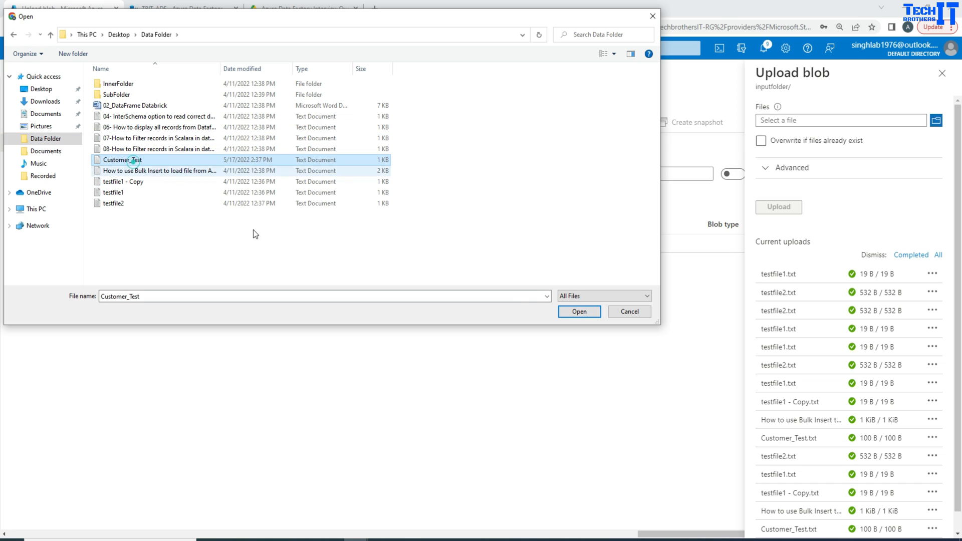
pyautogui.click(579, 313)
pyautogui.click(775, 209)
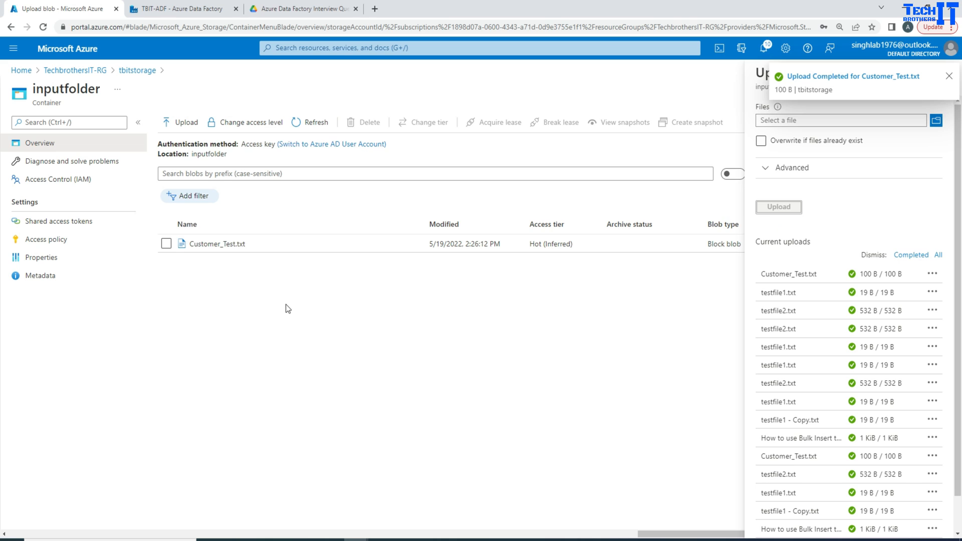
# - Return to Azure Data Factory and set the dataset's file path to Customer_Test.txt in inputfolder
pyautogui.click(165, 7)
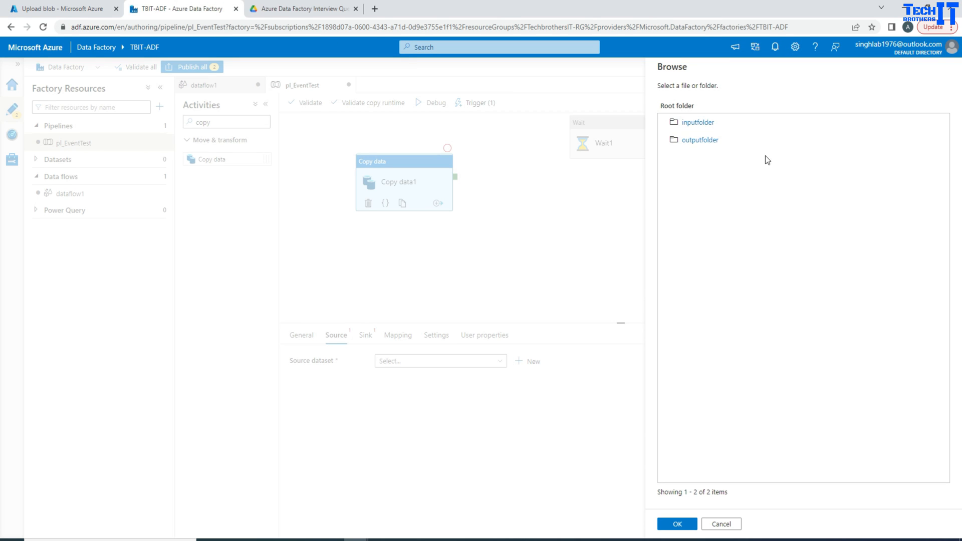
pyautogui.click(692, 122)
pyautogui.click(713, 126)
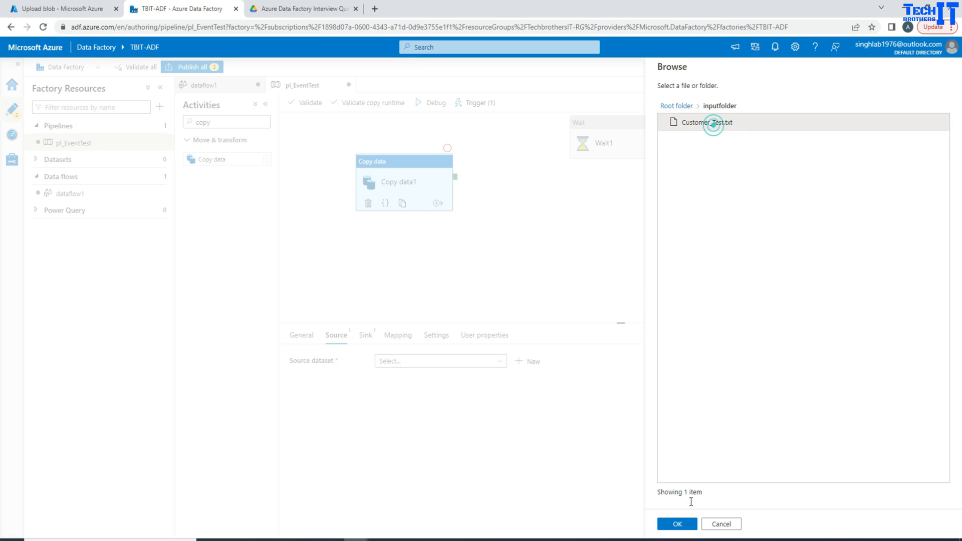
pyautogui.click(677, 524)
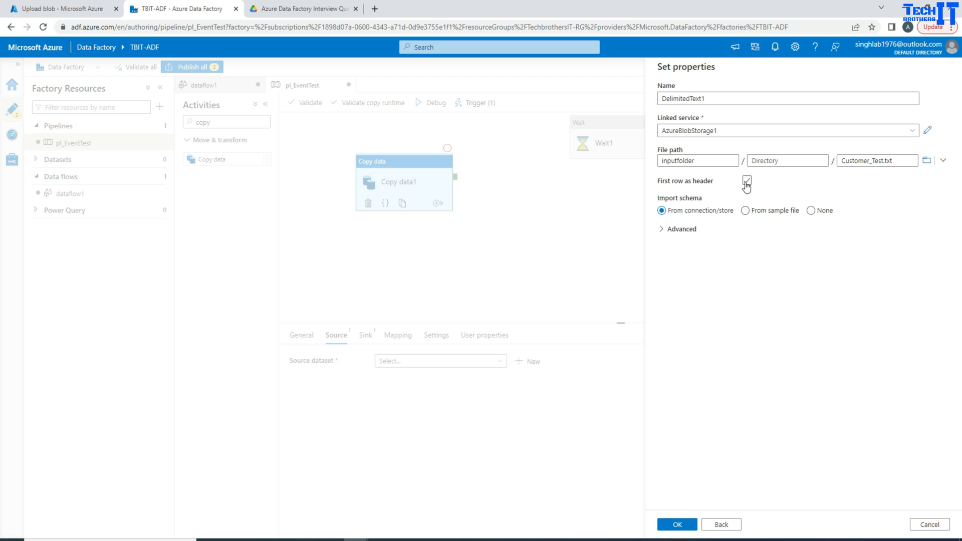
# - Treat the first row as header, set schema import to None, and create the source dataset
pyautogui.click(747, 181)
pyautogui.click(811, 211)
pyautogui.click(662, 523)
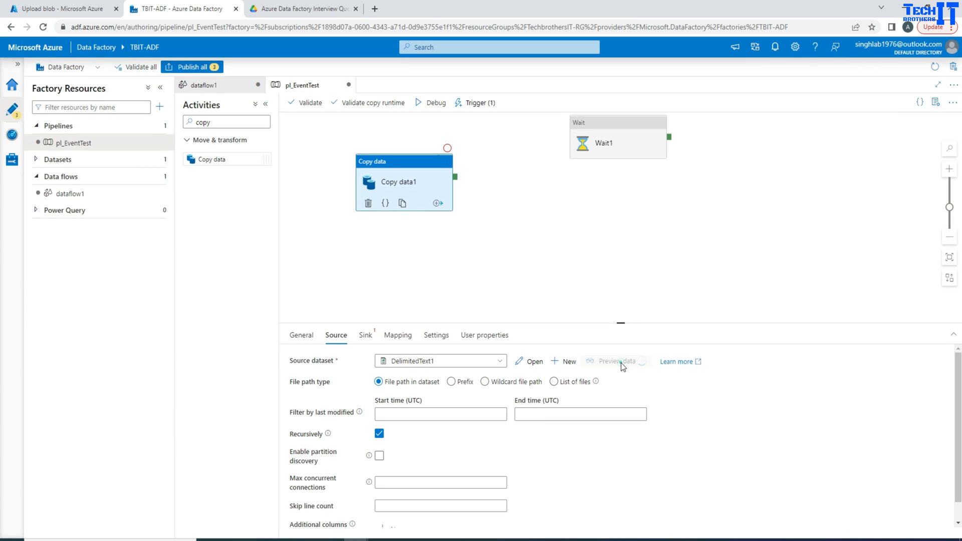
# - Preview the source dataset's rows and columns, and close the preview
pyautogui.click(621, 362)
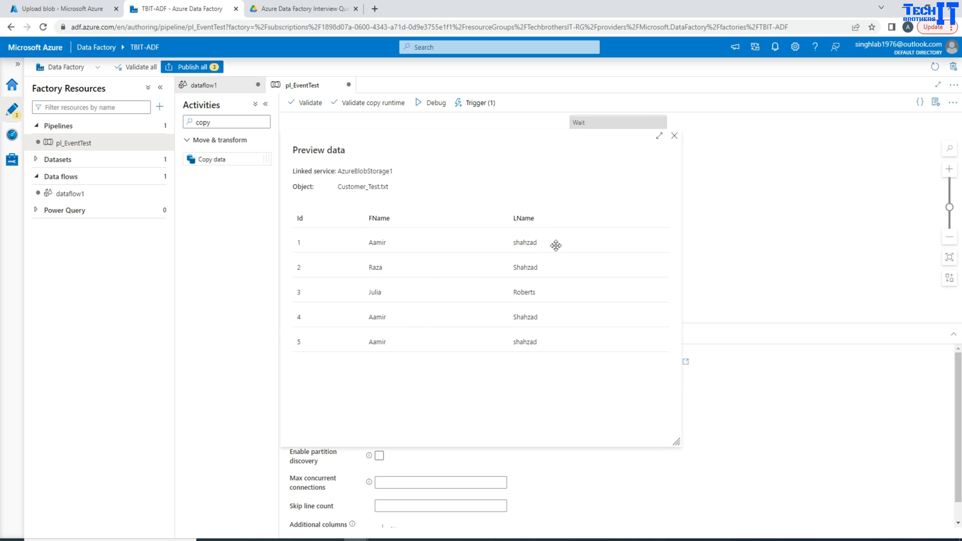
pyautogui.click(674, 136)
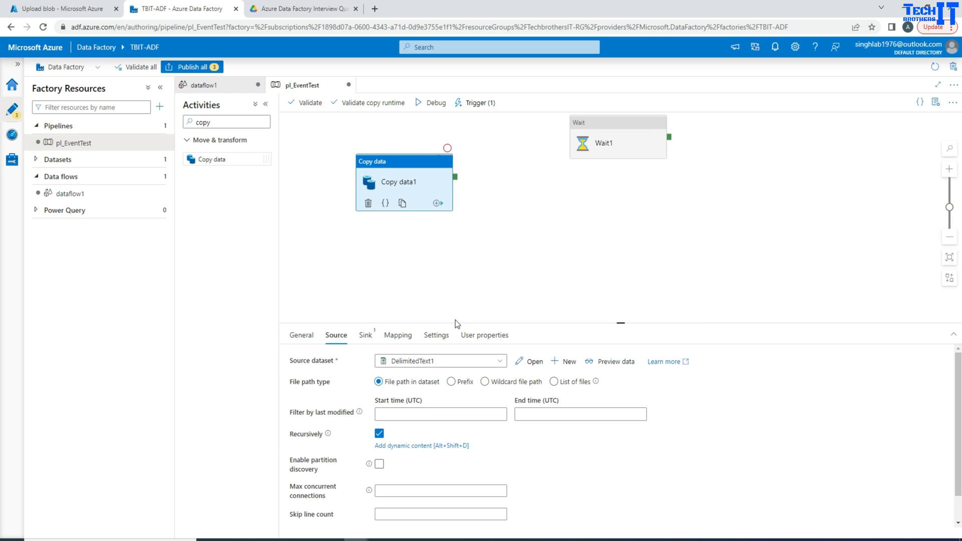
# - Enlarge the copy activity's settings area and add an empty additional column to its source
pyautogui.moveTo(455, 324); pyautogui.dragTo(457, 259)
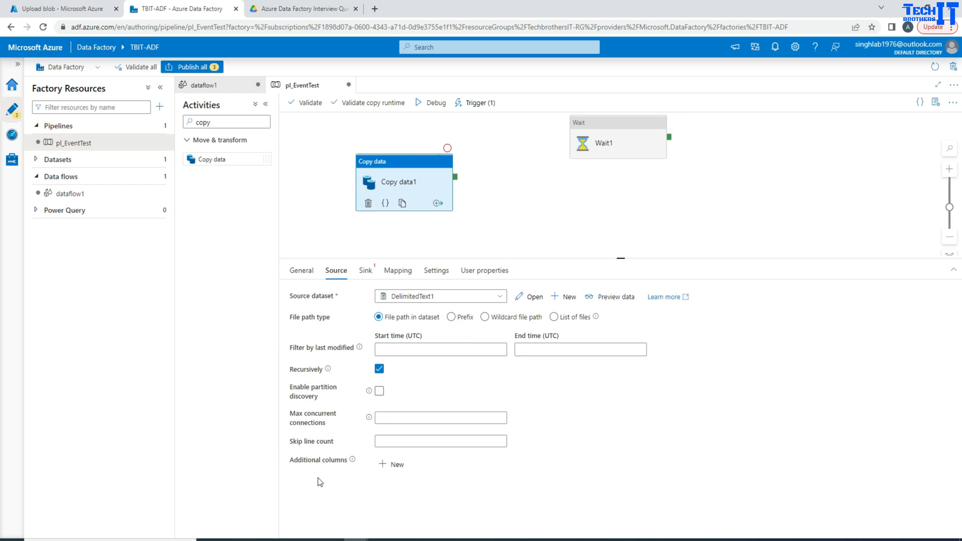
pyautogui.click(391, 465)
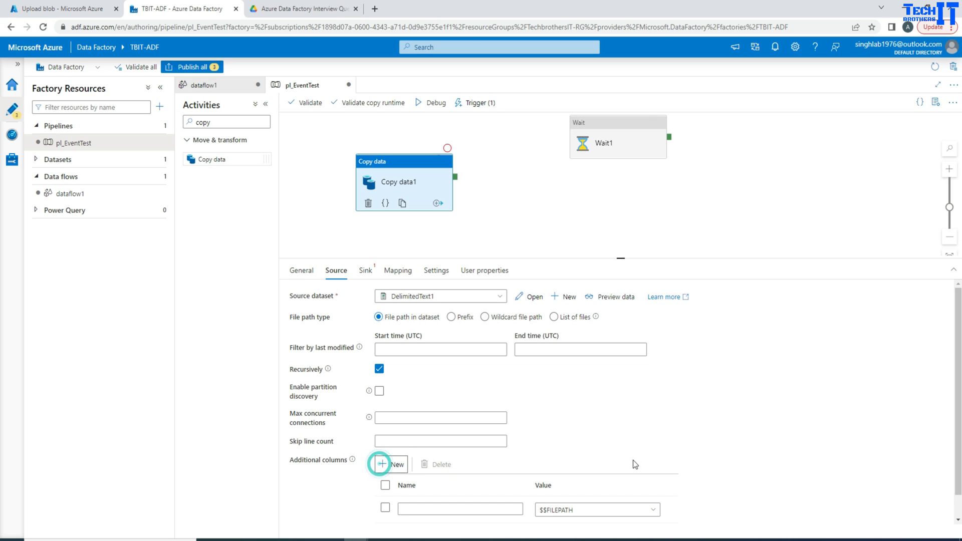
pyautogui.scroll(-1, 633, 460)
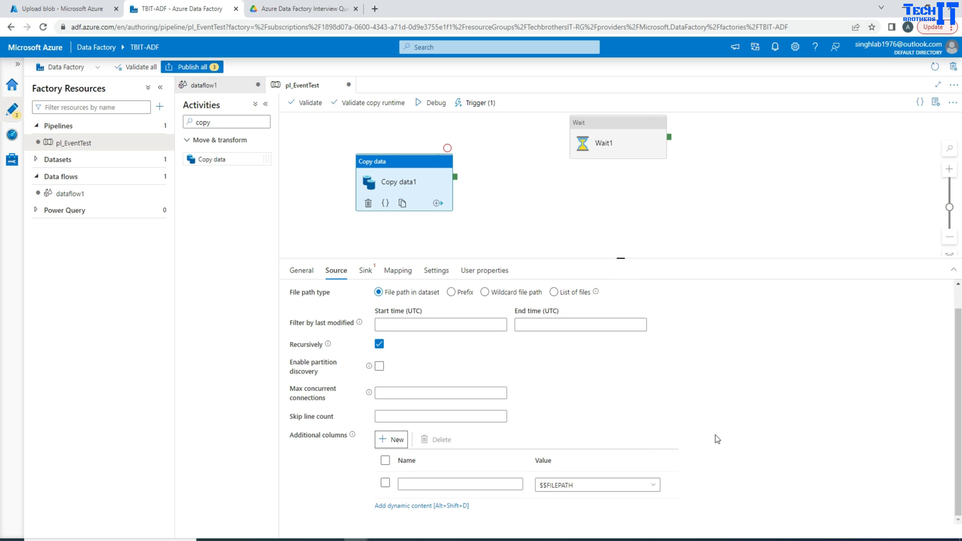
# - Review the additional column's value options and the dynamic content editor for its name, leaving both without entering anything
pyautogui.click(651, 485)
pyautogui.scroll(-2, 738, 441)
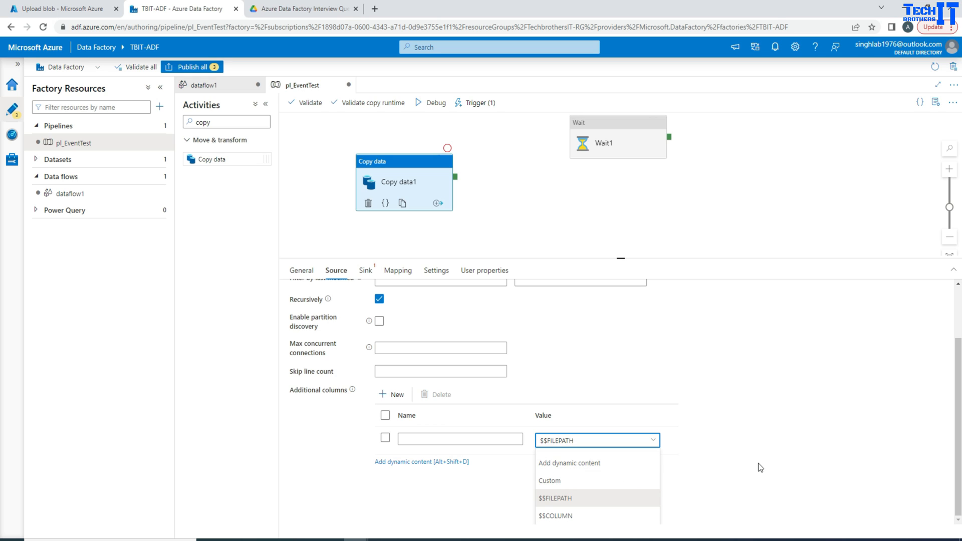
pyautogui.click(407, 439)
pyautogui.click(415, 484)
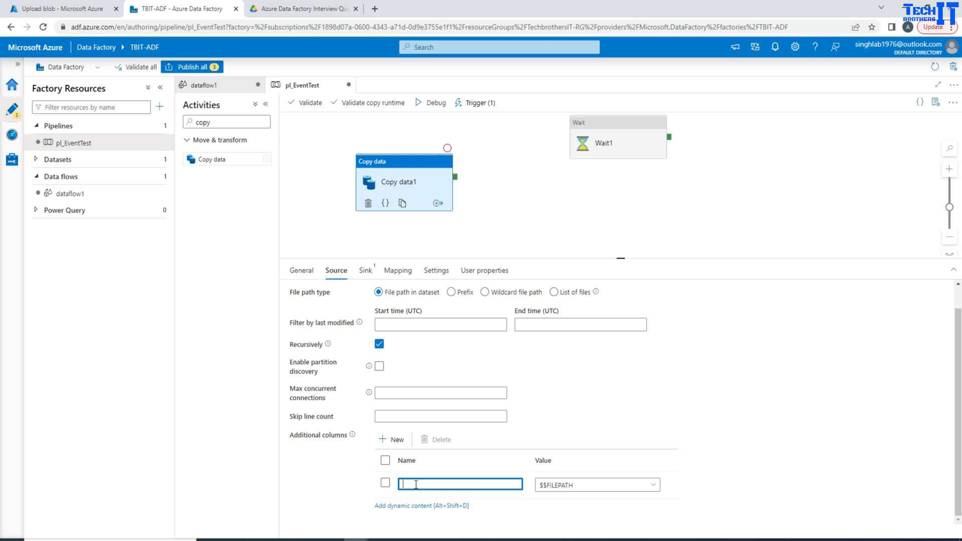
pyautogui.click(418, 506)
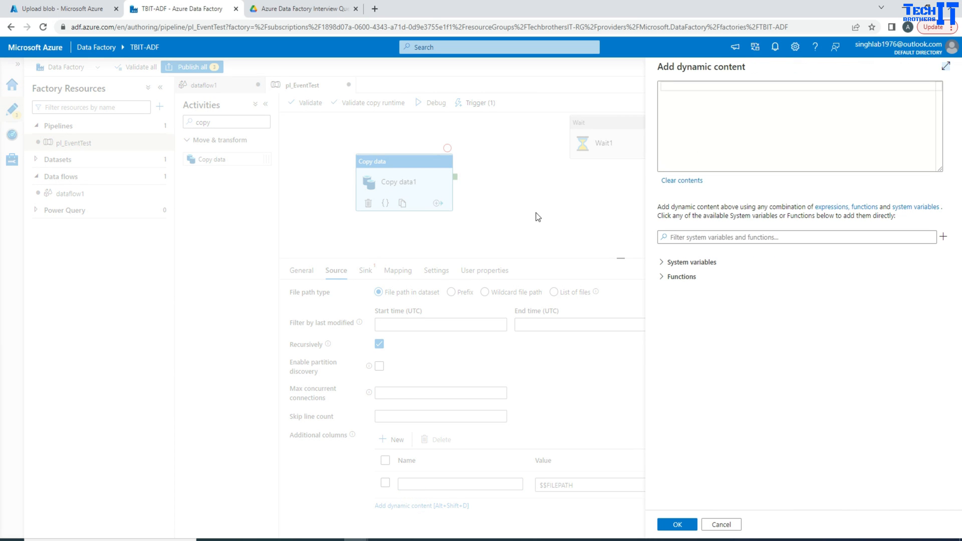
pyautogui.click(721, 525)
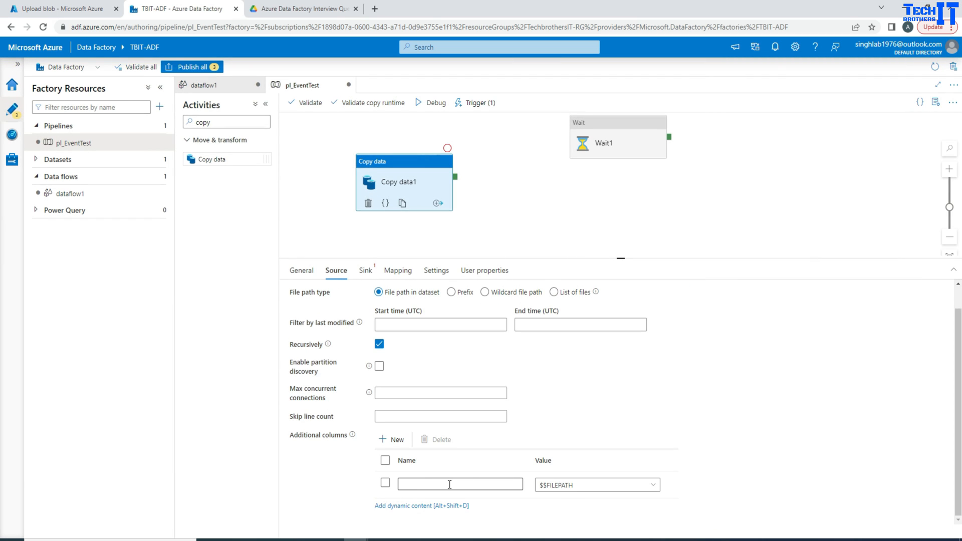
# - Open and cancel the dynamic content editor for the additional column's value, and set the value type to Custom
pyautogui.click(611, 485)
pyautogui.scroll(-1, 752, 457)
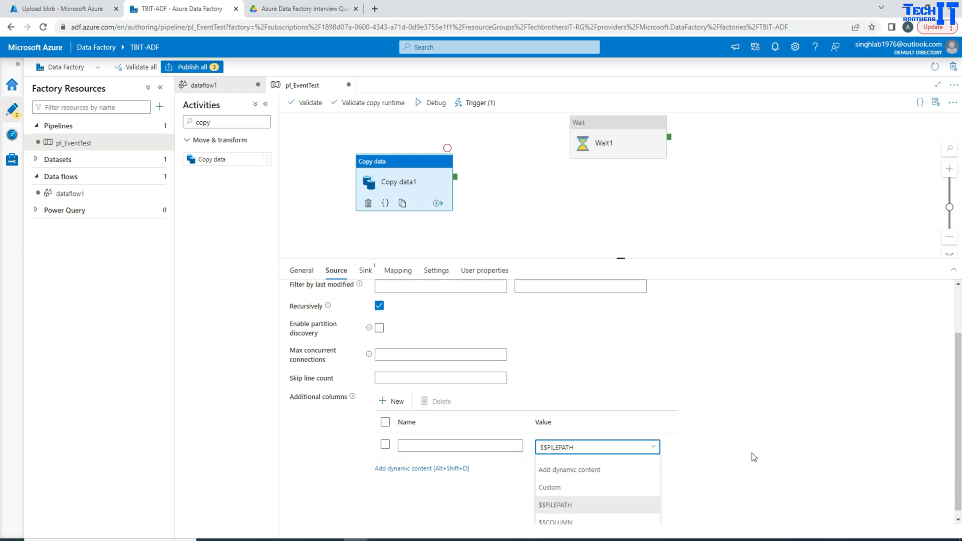
pyautogui.click(581, 466)
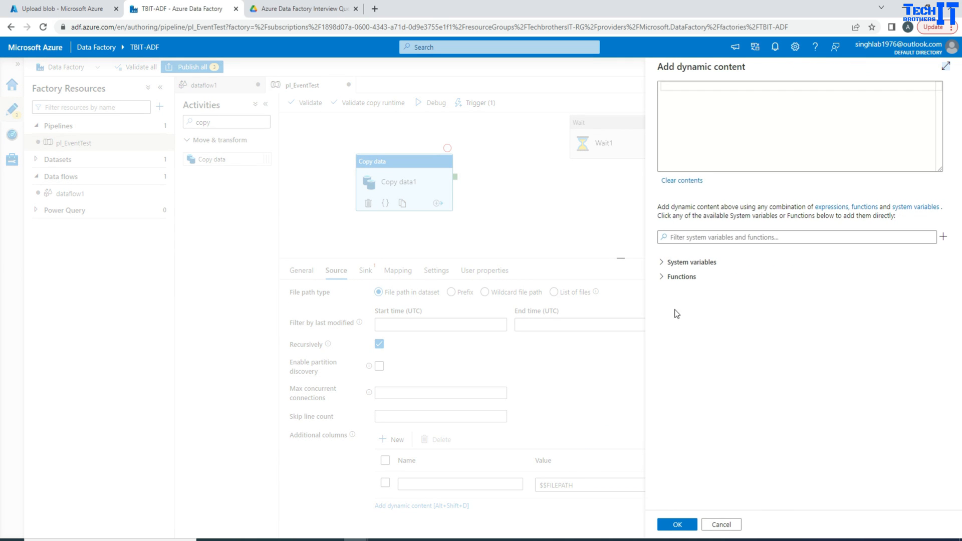
pyautogui.click(722, 525)
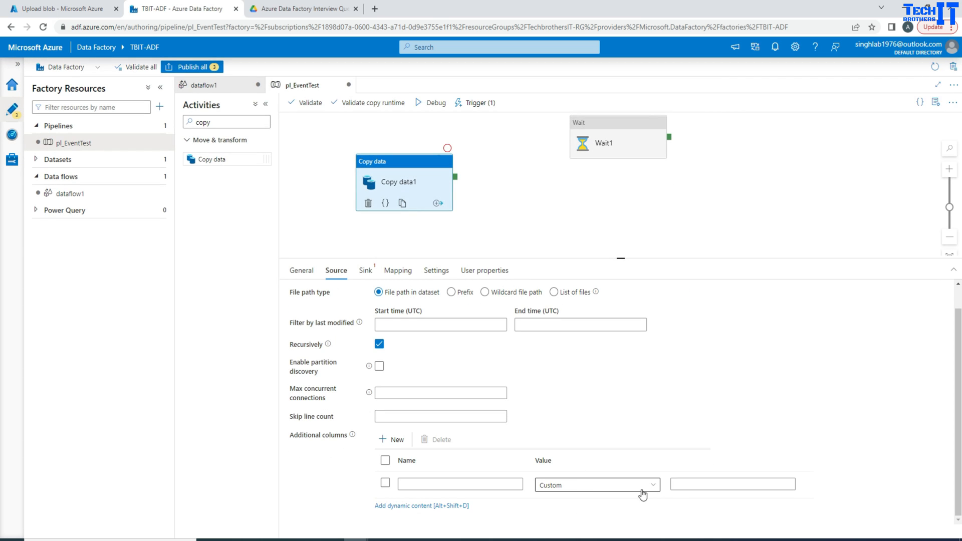
# - Review the value type options for the copy source's additional column, keeping Custom and leaving the name and value empty
pyautogui.click(705, 485)
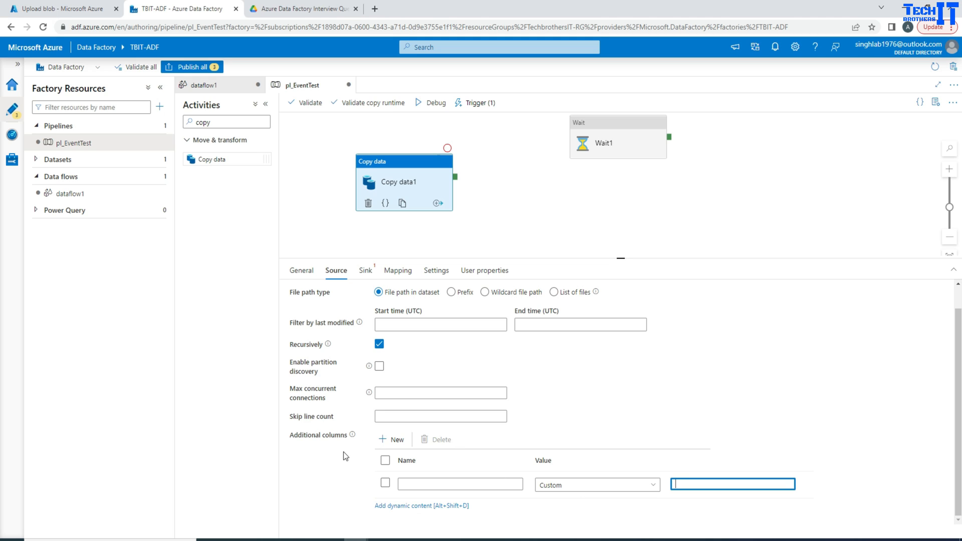
pyautogui.click(628, 486)
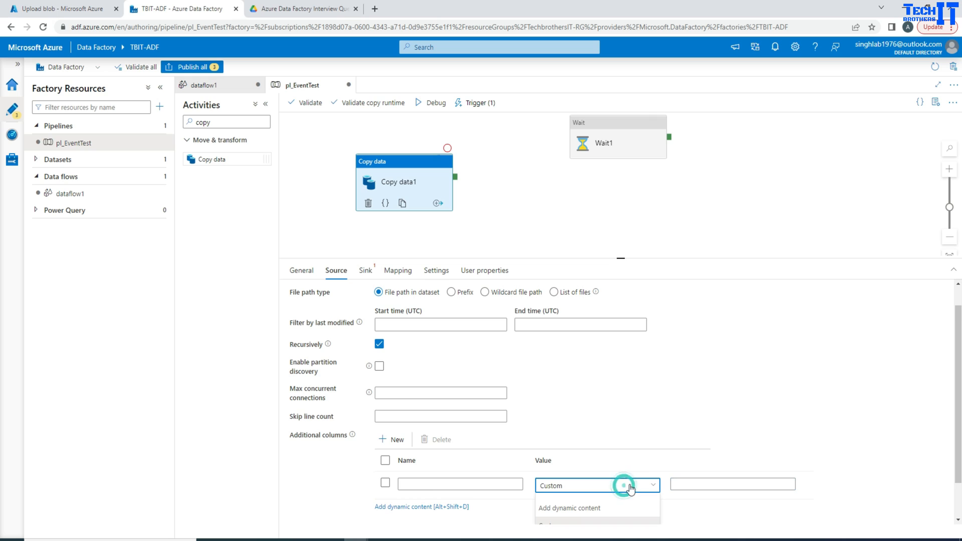
pyautogui.scroll(-2, 631, 488)
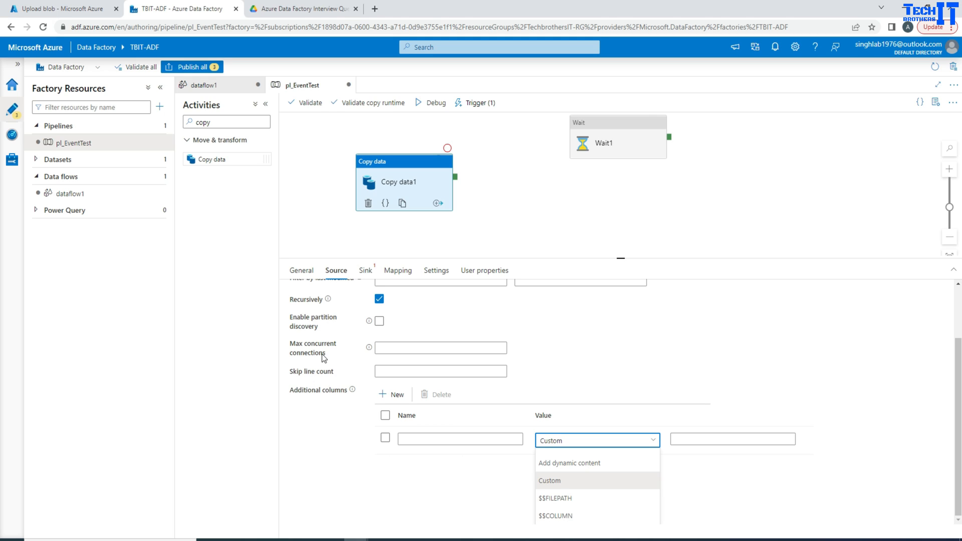
pyautogui.click(355, 452)
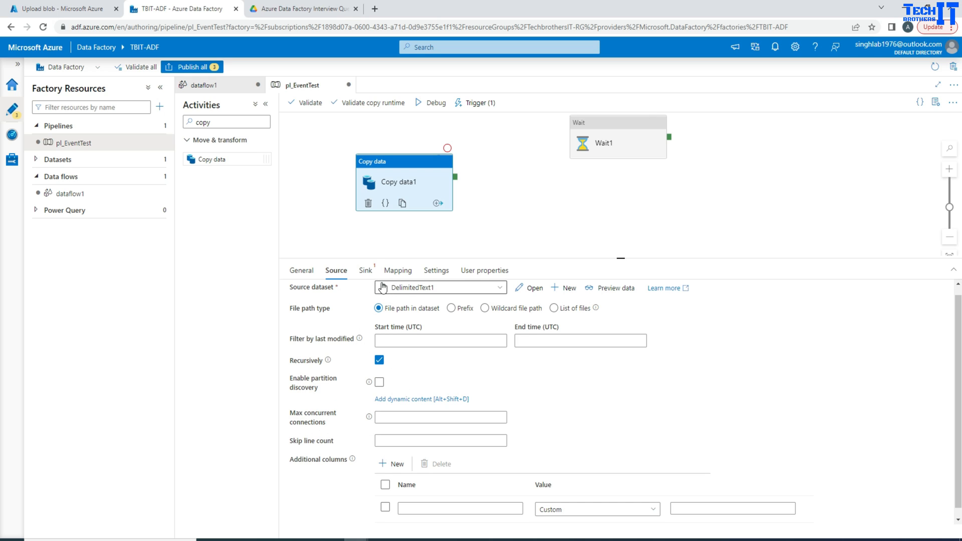
# - Show the copy activity's sink settings in a smaller settings area, and clear the activities search filter
pyautogui.click(366, 271)
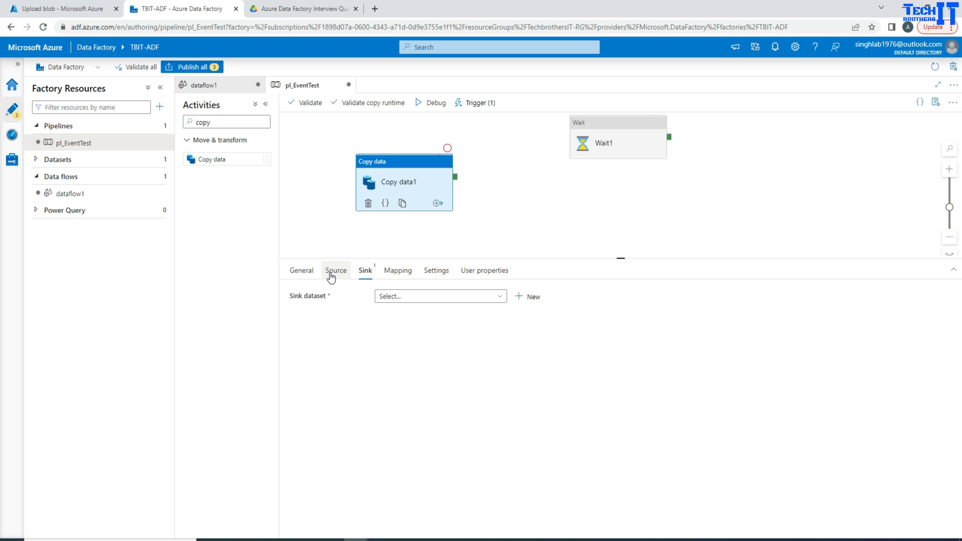
pyautogui.moveTo(348, 259); pyautogui.dragTo(350, 296)
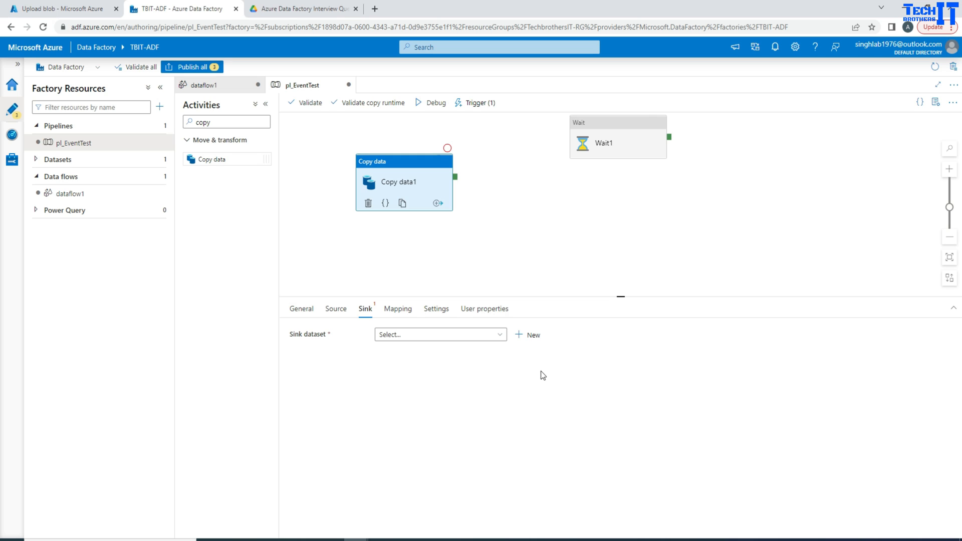
pyautogui.click(229, 123)
pyautogui.doubleClick(234, 123)
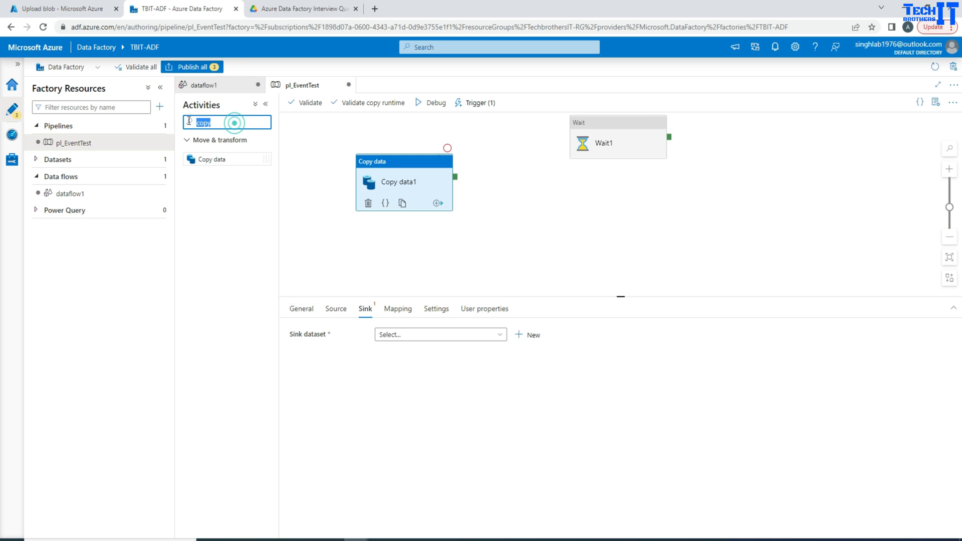
pyautogui.press('BackSpace')
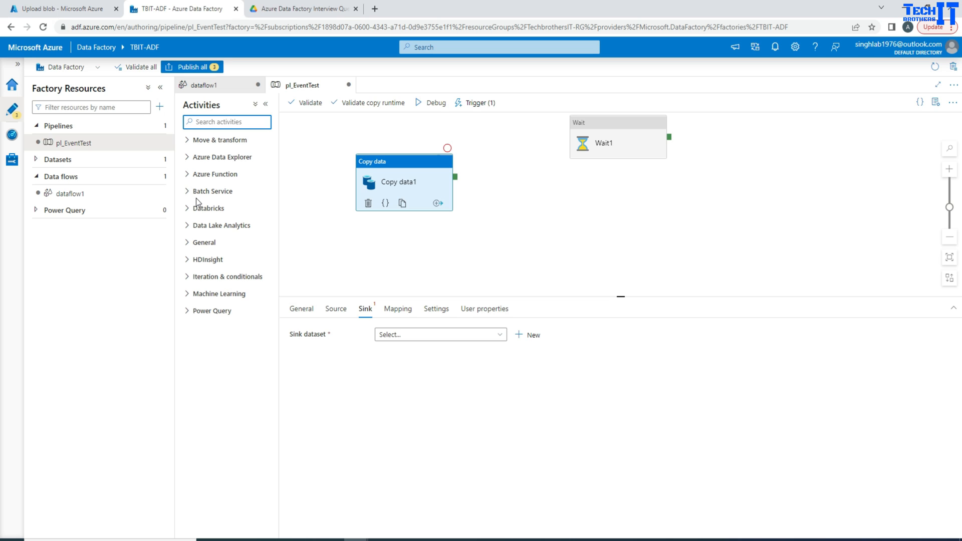
# - Open the data flow dataflow1 and add a source to its empty canvas
pyautogui.click(73, 197)
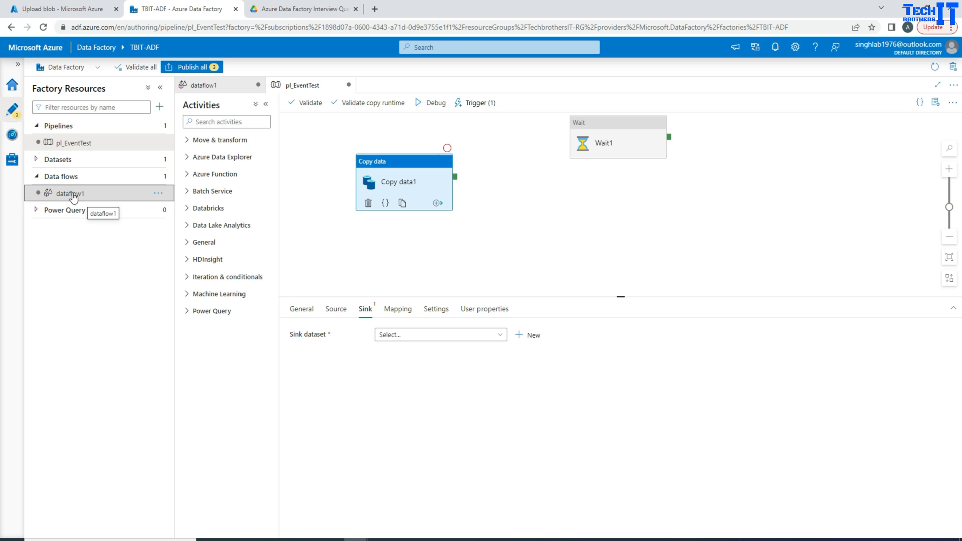
pyautogui.click(73, 195)
pyautogui.click(272, 135)
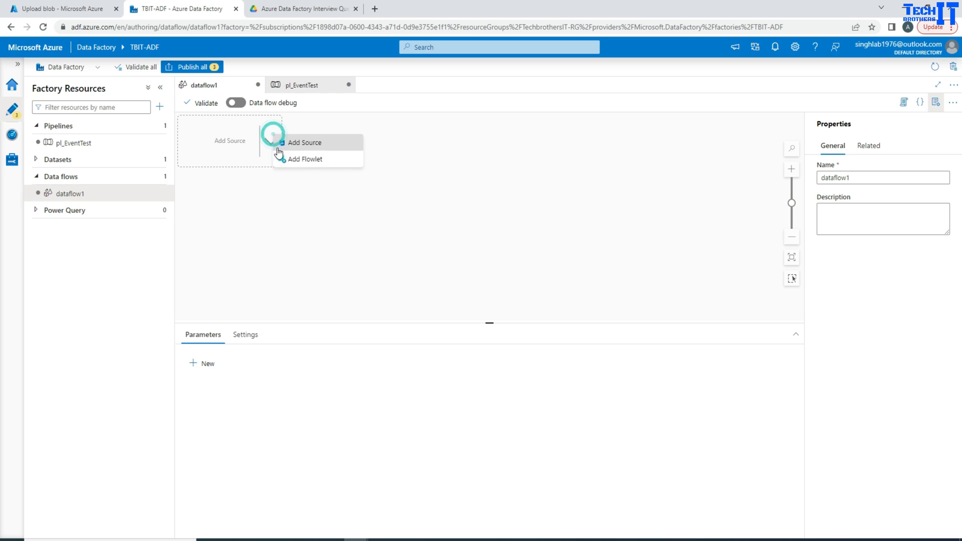
pyautogui.click(286, 142)
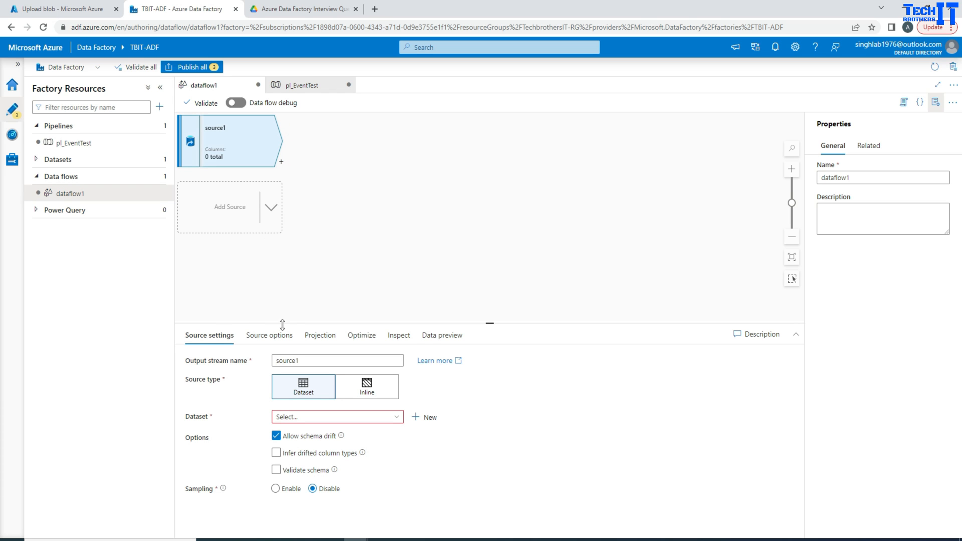
# - Add a Derived Column transformation after source1 in the data flow
pyautogui.click(282, 163)
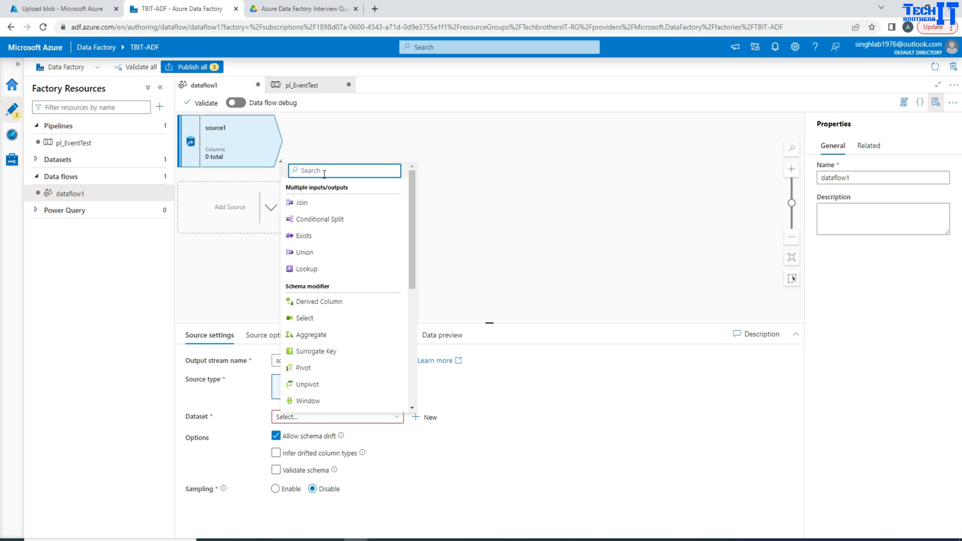
pyautogui.write('de')
pyautogui.click(315, 201)
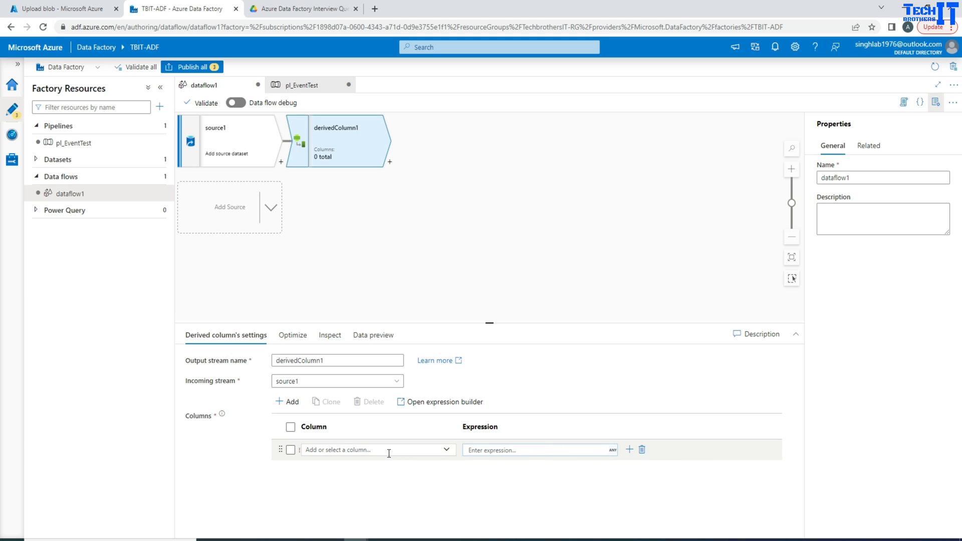
# - Examine the expression builder for the derived column, cancel it without entering an expression, and deselect the transformation
pyautogui.click(492, 450)
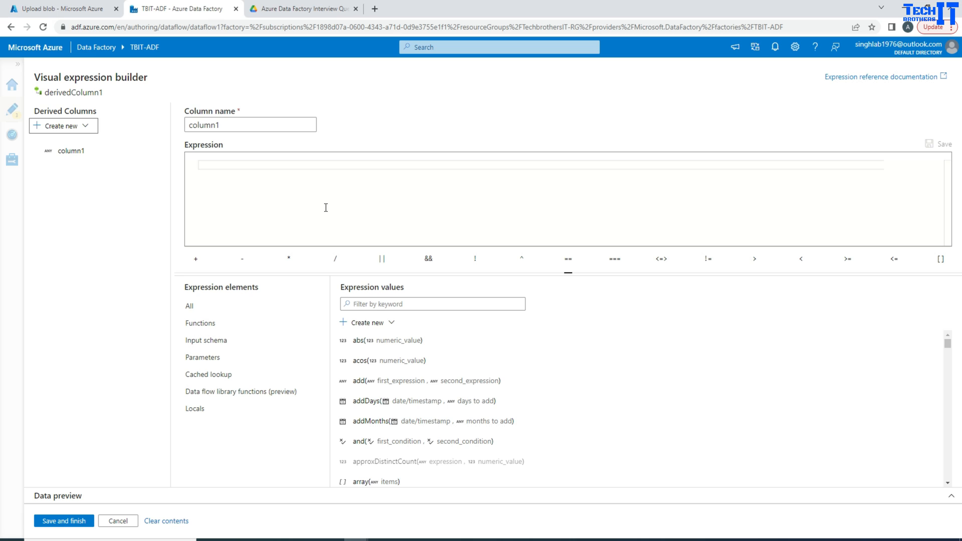
pyautogui.click(125, 521)
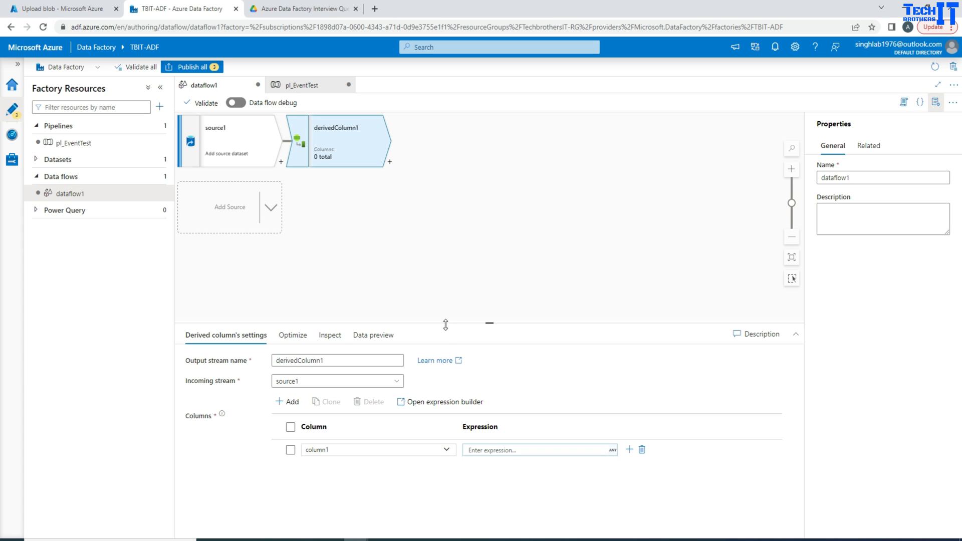
pyautogui.moveTo(445, 325); pyautogui.dragTo(447, 294)
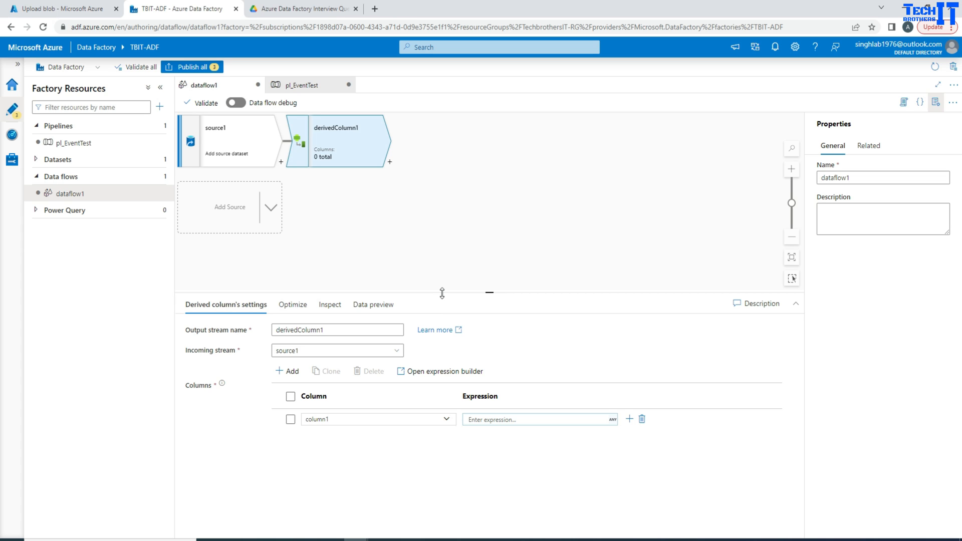
pyautogui.moveTo(442, 293); pyautogui.dragTo(441, 313)
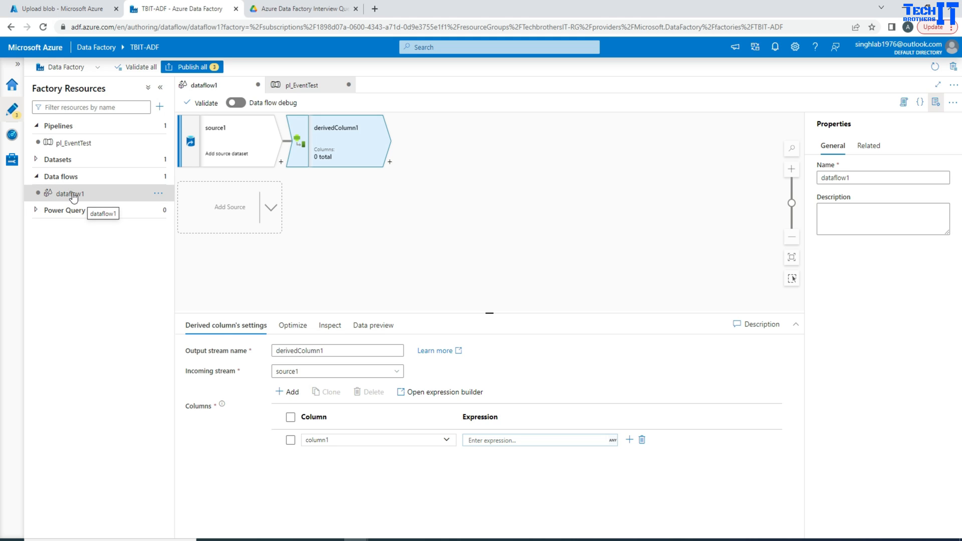
pyautogui.click(441, 229)
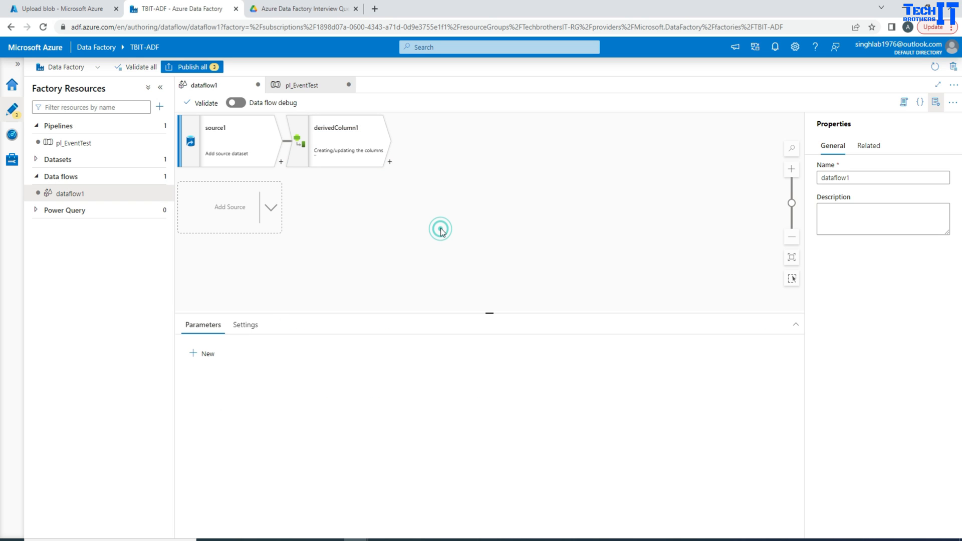